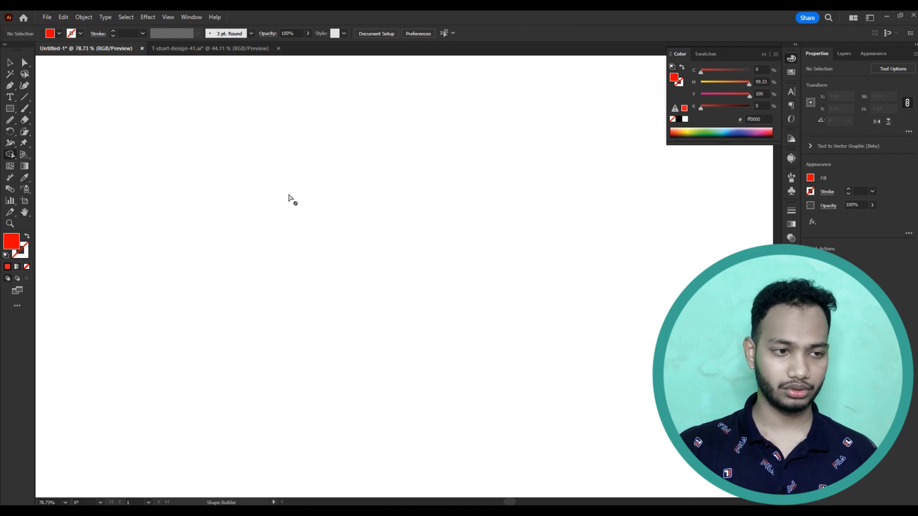
Draw three overlapping red rectangles of about 273 × 343 px, 279 × 341 px and 383 × 190 px
key(v)
click(9, 107)
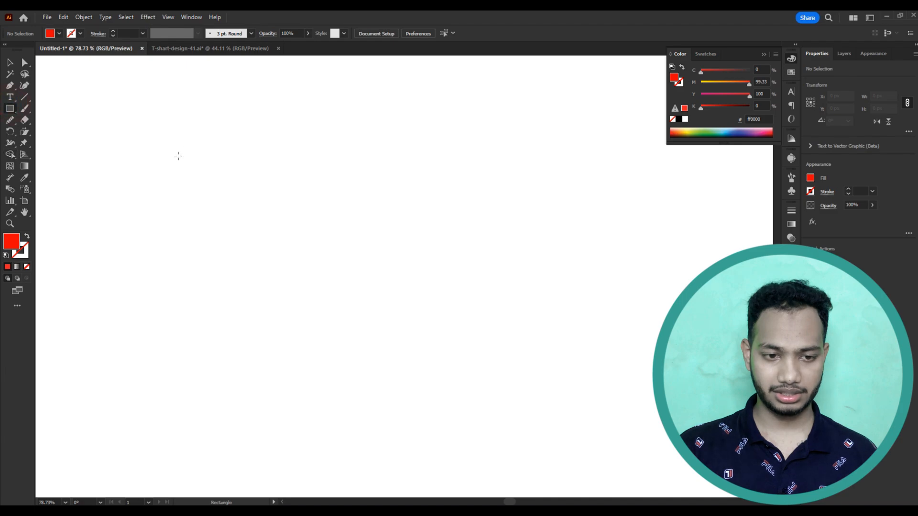
drag(178, 141, 316, 314)
drag(392, 200, 249, 375)
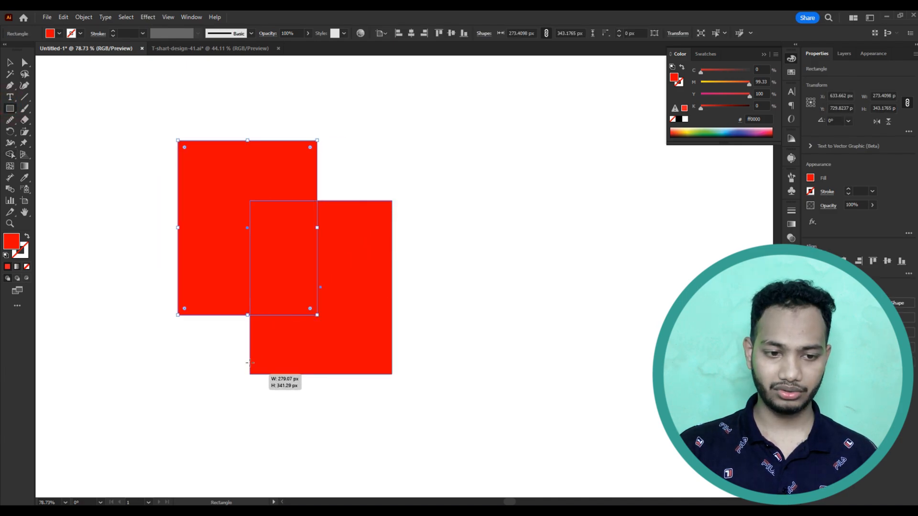
mouse_move(122, 251)
mouse_down()
mouse_move(332, 354)
mouse_move(317, 349)
mouse_up()
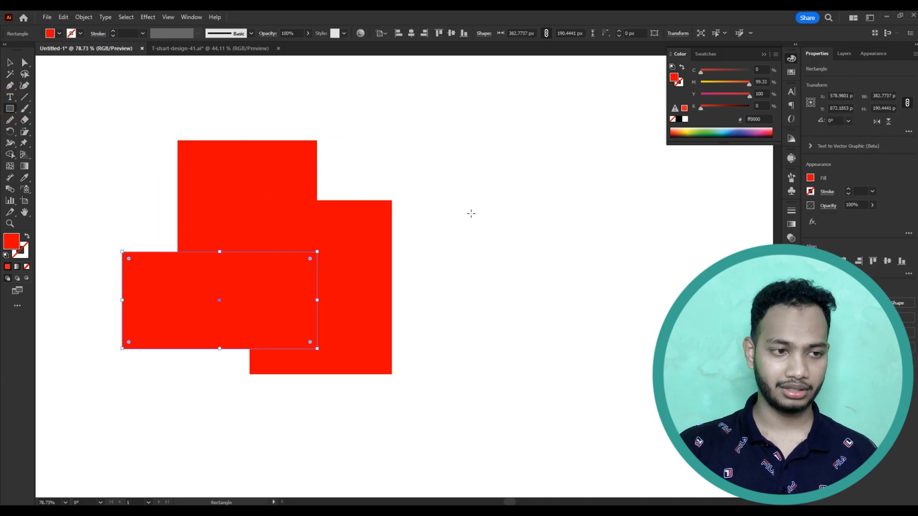
Draw a red hexagon about 358 × 310 px and place it overlapping the upper-right part of the rectangles
drag(10, 108, 57, 142)
drag(401, 155, 469, 243)
key(v)
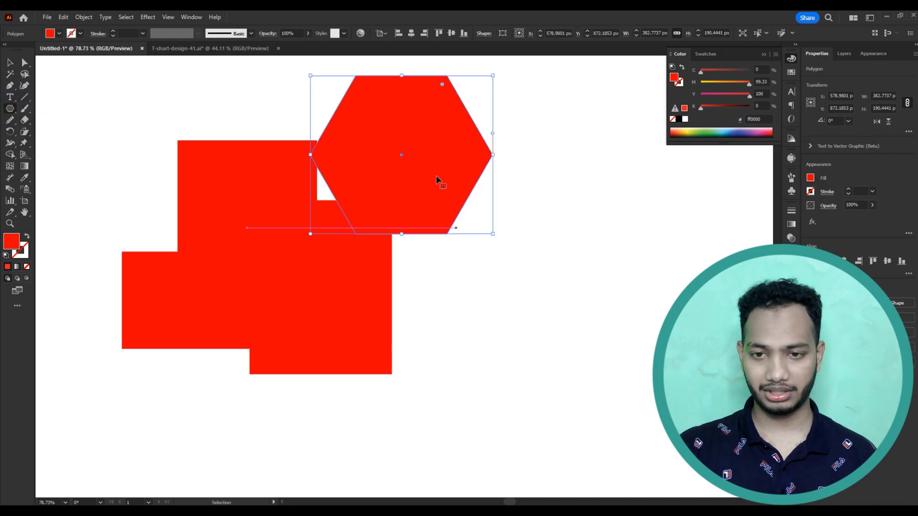
drag(436, 177, 404, 205)
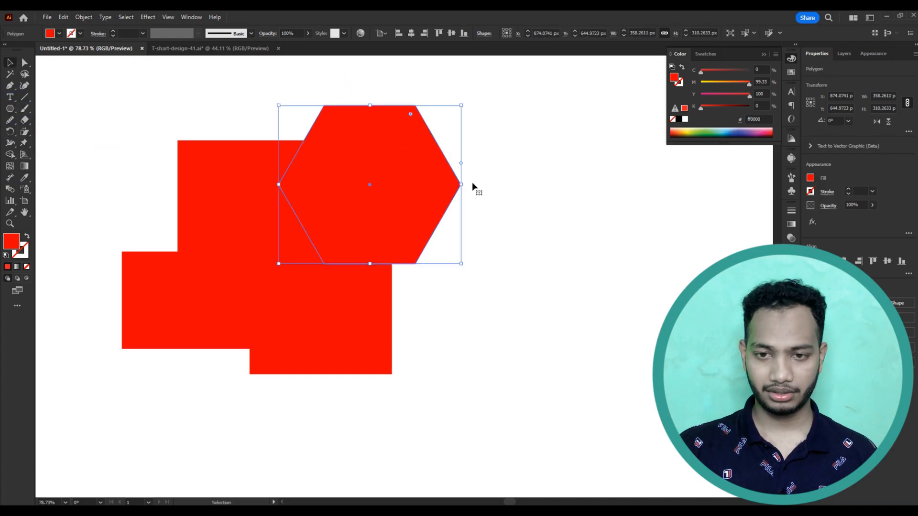
Recolor the hexagon pink by setting its yellow value to 0%, and fill the upper-left rectangle with the dark orange swatch
click(701, 95)
click(221, 186)
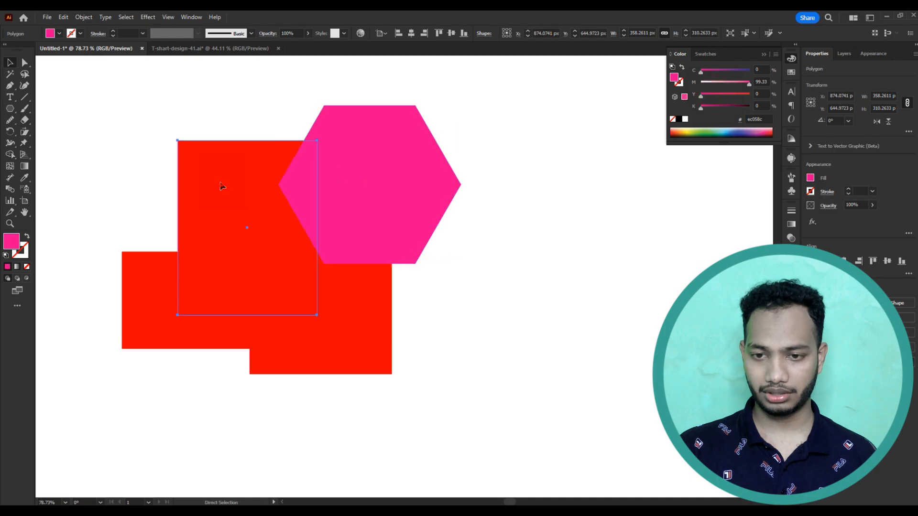
click(791, 73)
click(754, 85)
Fill the wide lower-left rectangle and the lower-right rectangle with the light orange swatch
click(168, 299)
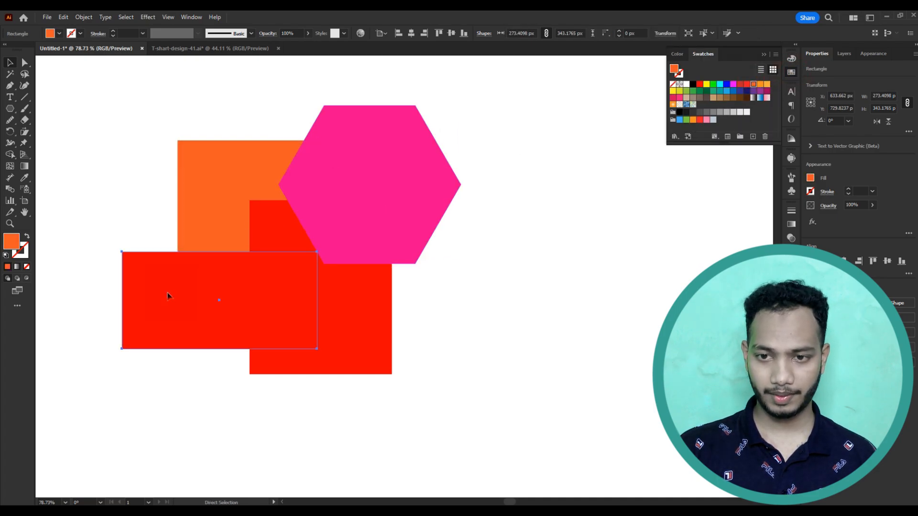
click(766, 85)
click(361, 334)
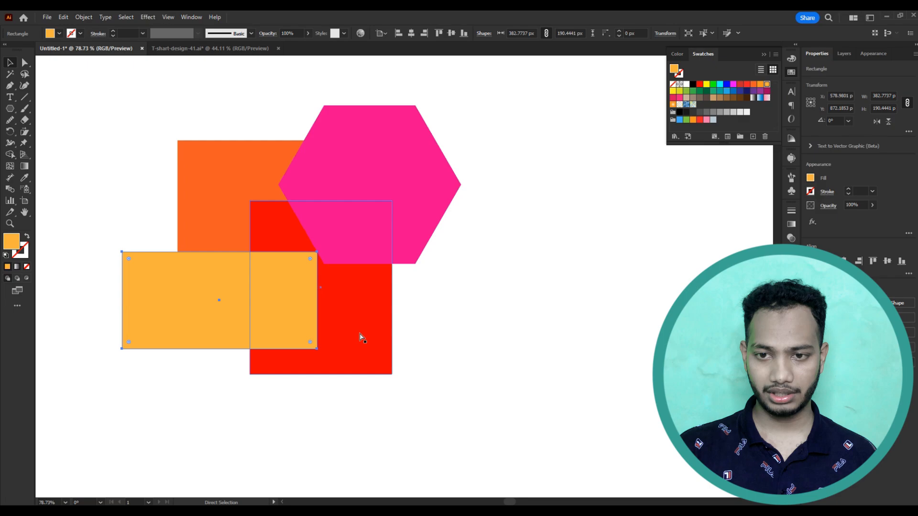
click(767, 85)
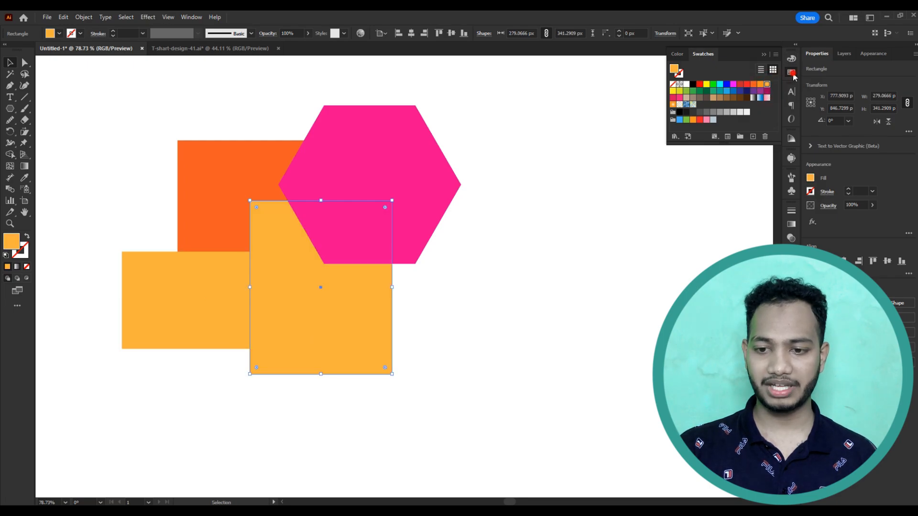
click(792, 73)
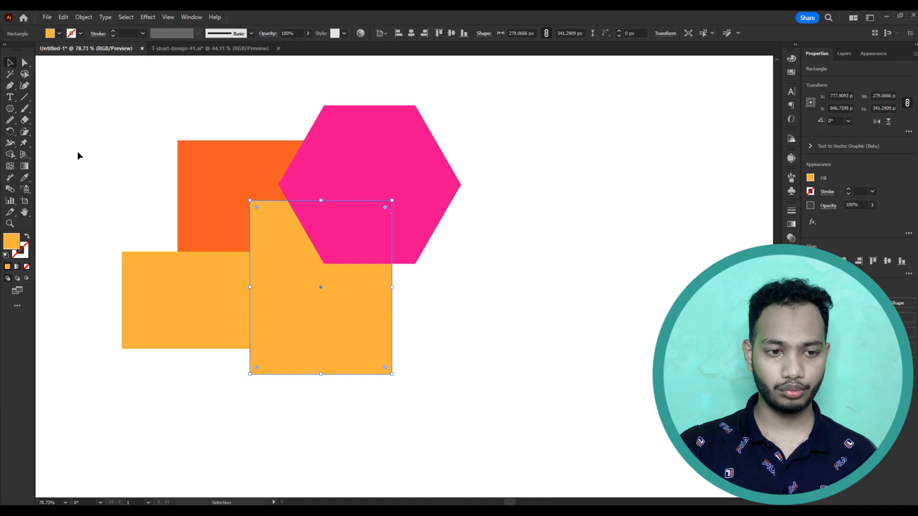
Select all four shapes and delete the exposed dark orange region with the Shape Builder tool
drag(78, 95, 525, 366)
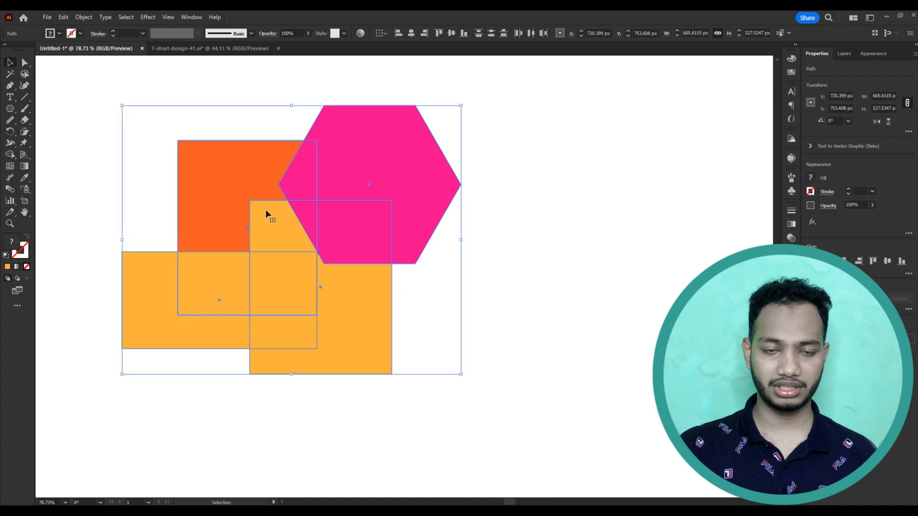
click(10, 156)
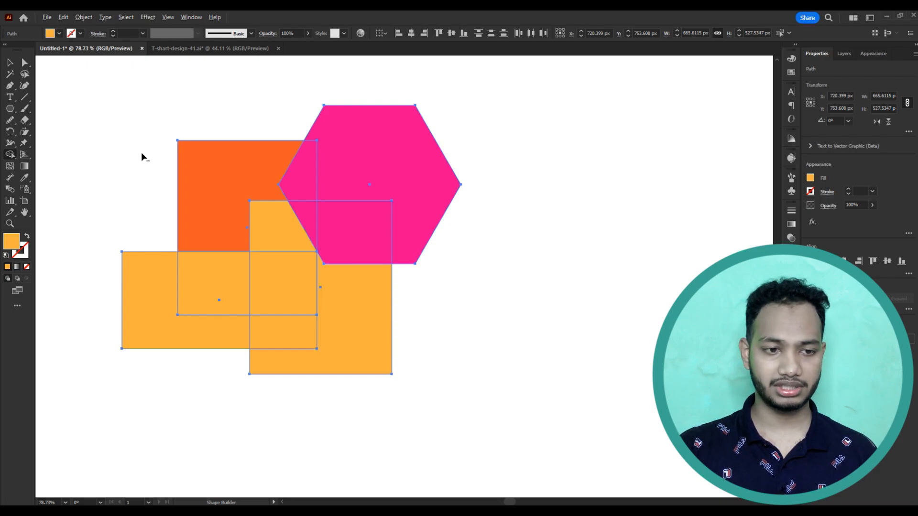
alt+click(203, 180)
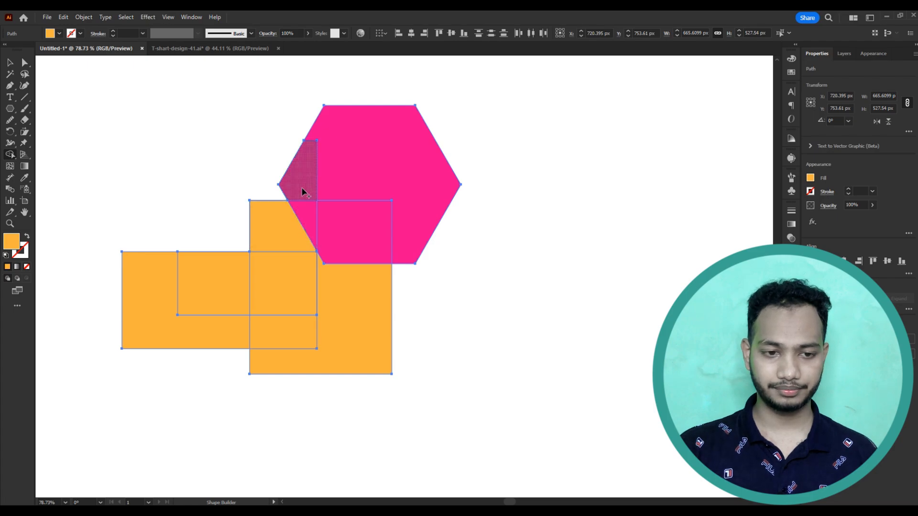
Merge the light orange region beside the hexagon with the hexagon's left overlap region using Shape Builder
scroll(296, 210, up, 3)
scroll(389, 170, left, 3)
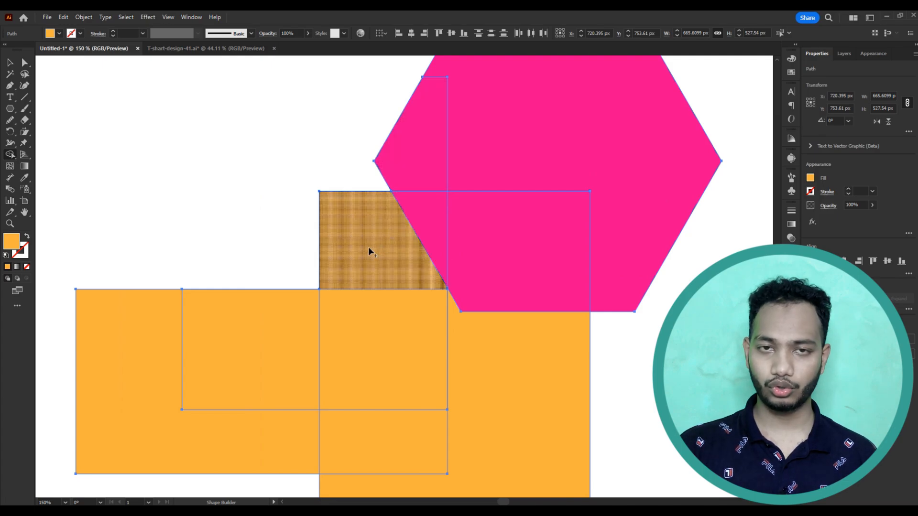
mouse_move(368, 248)
mouse_down()
mouse_move(416, 256)
mouse_move(424, 246)
mouse_move(427, 140)
mouse_up()
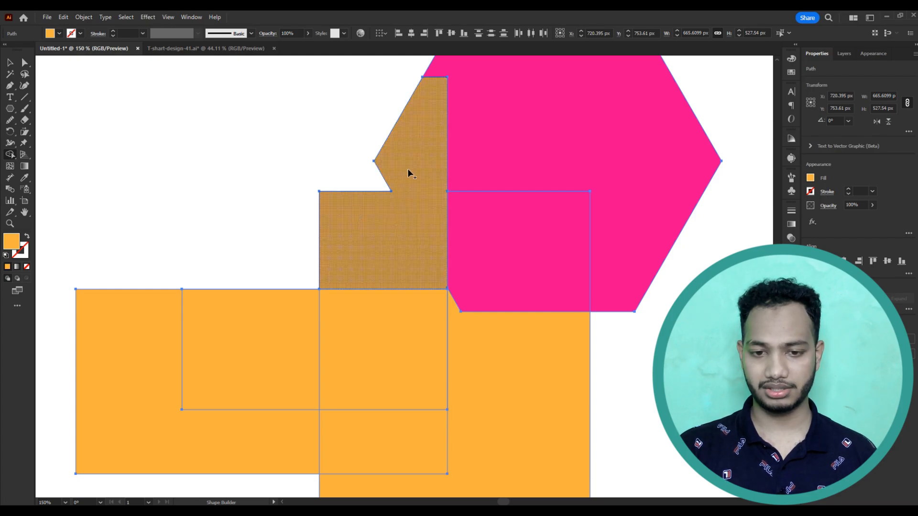
Delete the hexagon's overlap with the lower-right rectangle and its remaining pink region with Shape Builder
scroll(585, 305, up, 6)
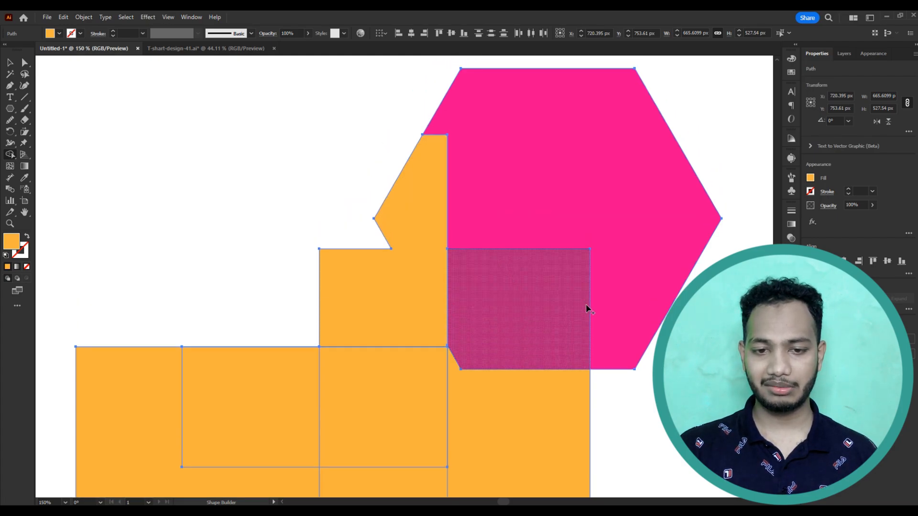
scroll(587, 308, down, 8)
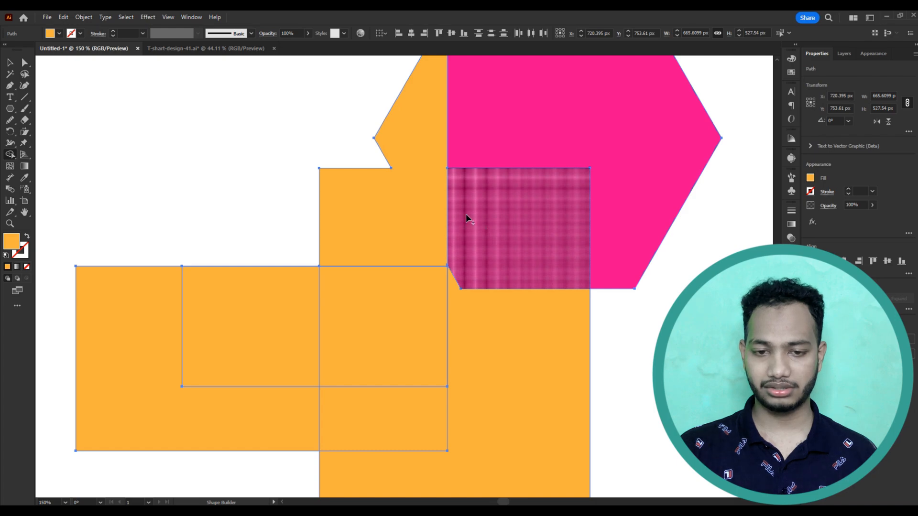
click(539, 238)
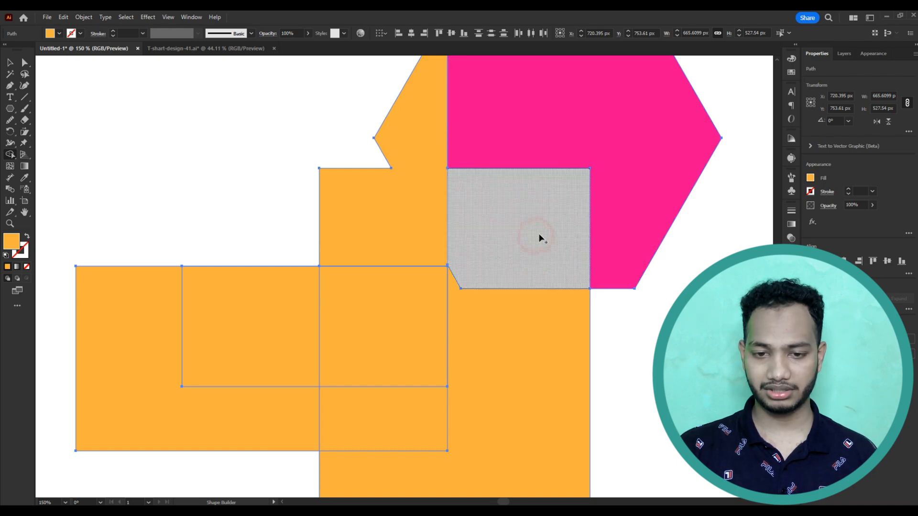
scroll(617, 268, down, 2)
scroll(617, 268, up, 5)
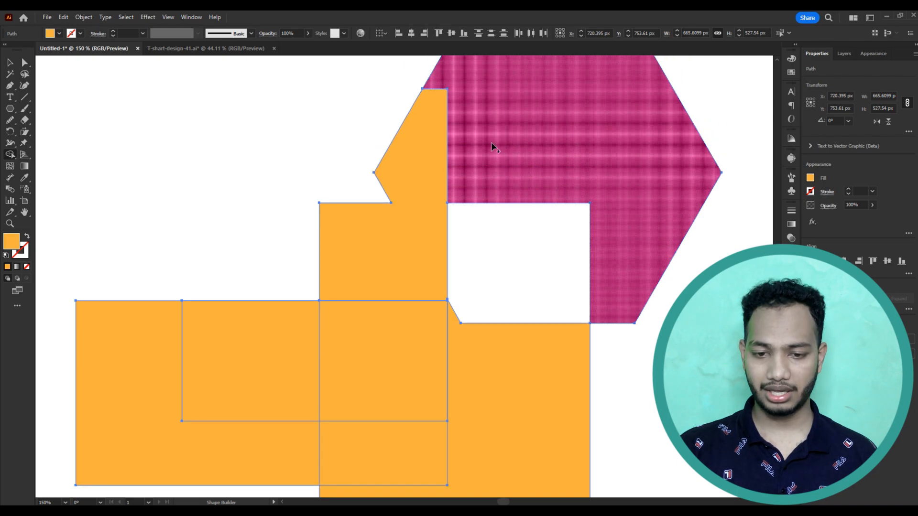
alt+click(583, 318)
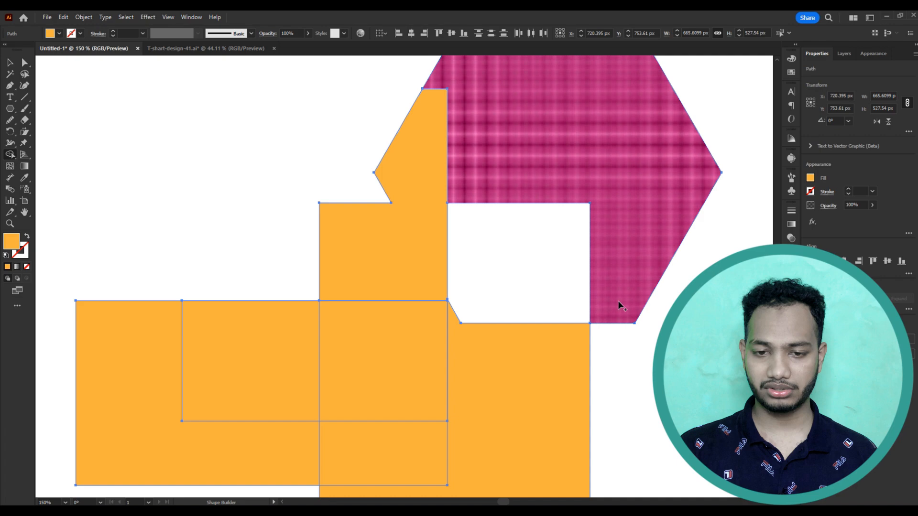
alt+click(635, 265)
Merge the lower-right region with the overlap strip below, and join the two middle overlap regions into one rectangle
scroll(677, 266, down, 8)
mouse_move(648, 328)
mouse_down()
mouse_move(536, 360)
mouse_move(414, 369)
mouse_up()
mouse_move(390, 274)
mouse_down()
mouse_move(353, 268)
mouse_move(372, 277)
mouse_up()
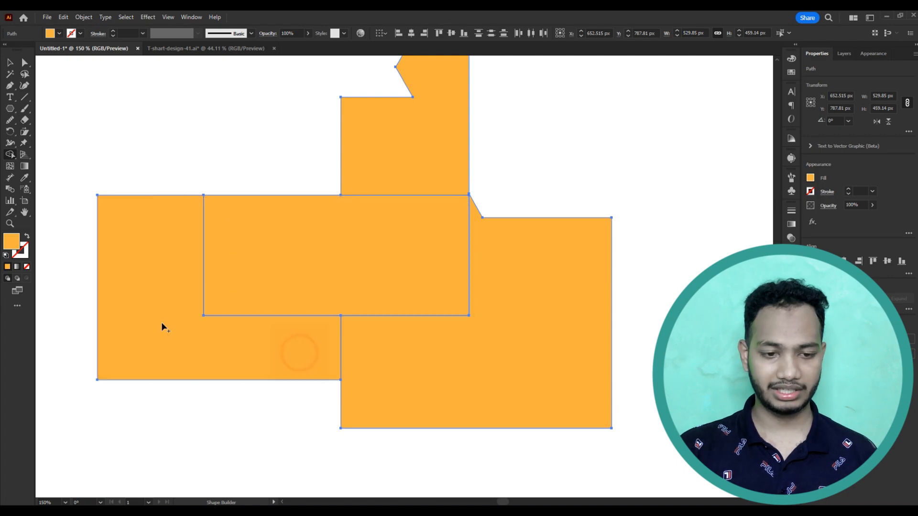
Move the right, left, centre and upper light orange pieces apart to show them as separate shapes
key(v)
click(266, 400)
click(276, 358)
scroll(330, 363, left, 2)
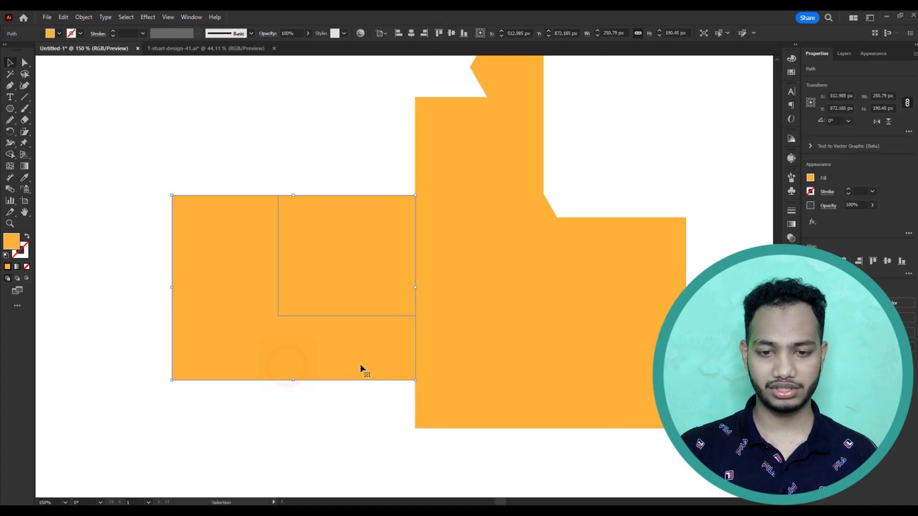
click(550, 212)
drag(551, 212, 614, 253)
click(517, 197)
drag(198, 291, 119, 343)
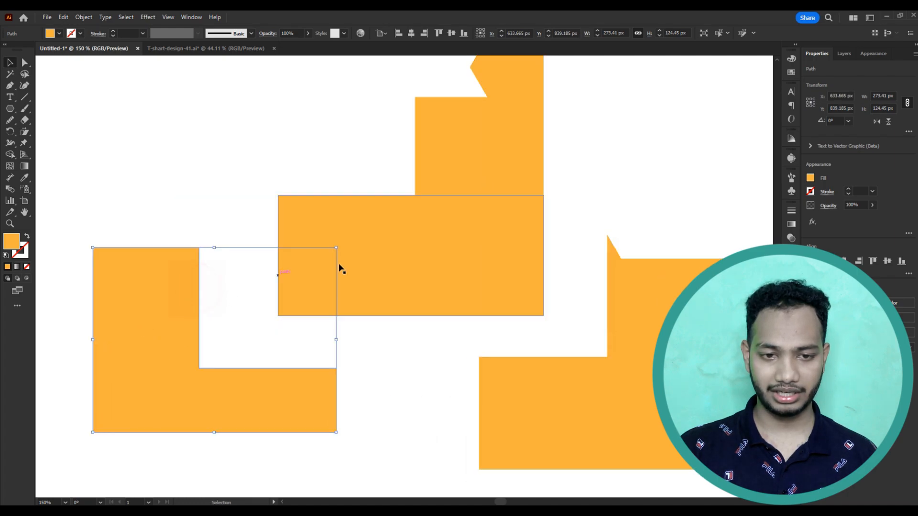
drag(405, 225, 362, 252)
drag(470, 155, 445, 158)
scroll(497, 201, down, 2)
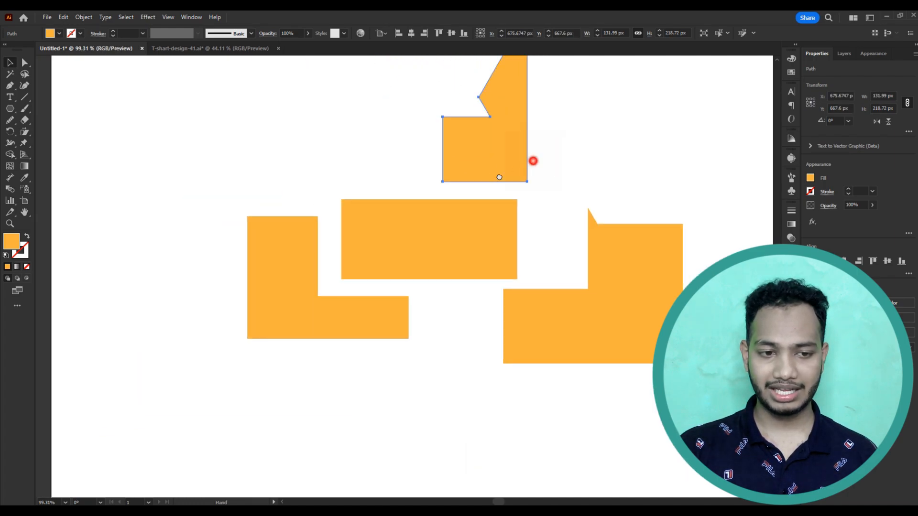
Undo the moves that separated the light orange pieces
drag(193, 123, 707, 397)
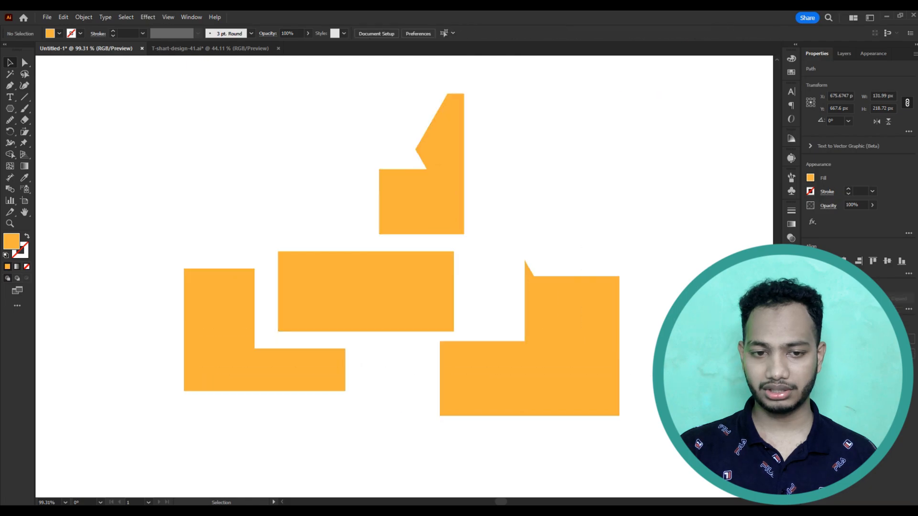
click(796, 73)
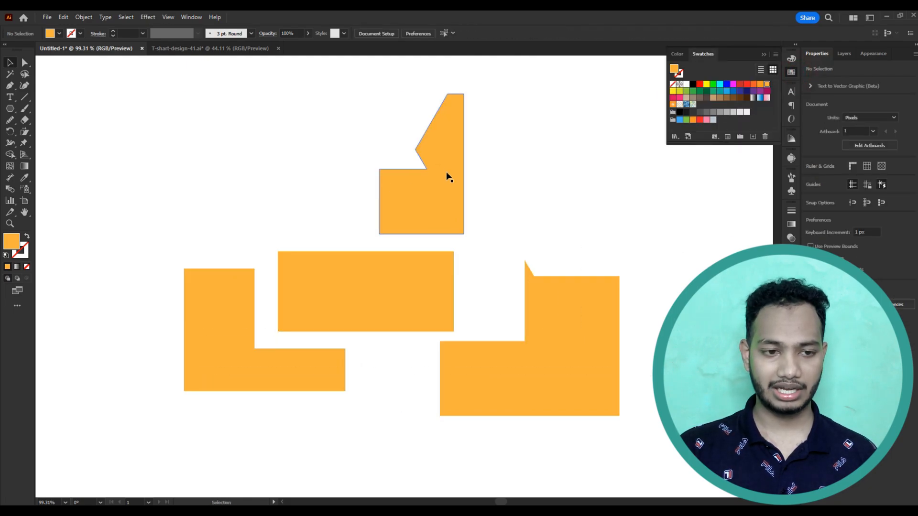
drag(106, 130, 696, 461)
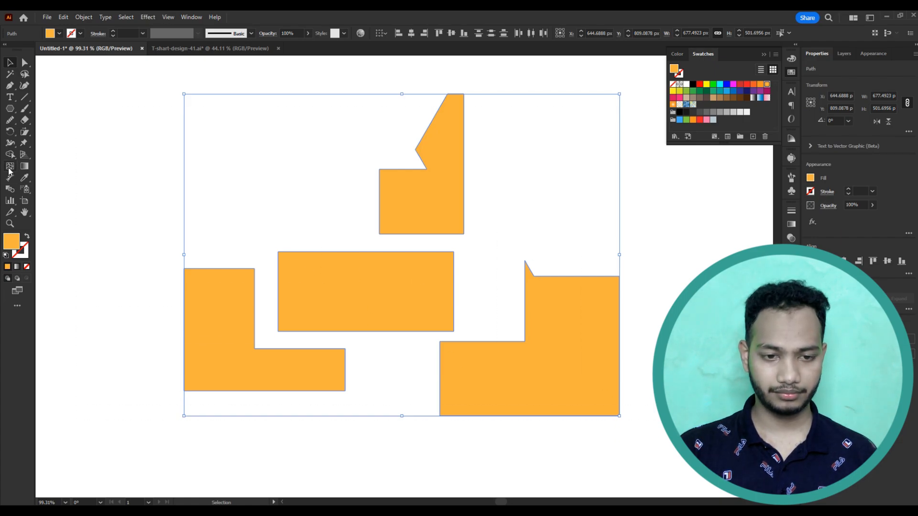
click(276, 202)
key(ctrl+z)
key(ctrl+z)
key(ctrl+z)
key(ctrl+z)
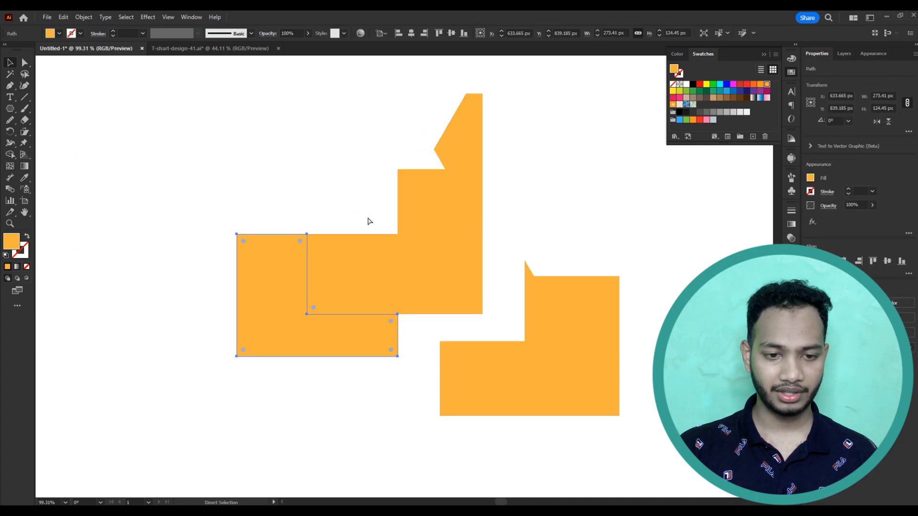
Select all four pieces, try merging the right and centre ones with Shape Builder, undo that, and delete the upper piece
drag(186, 152, 455, 331)
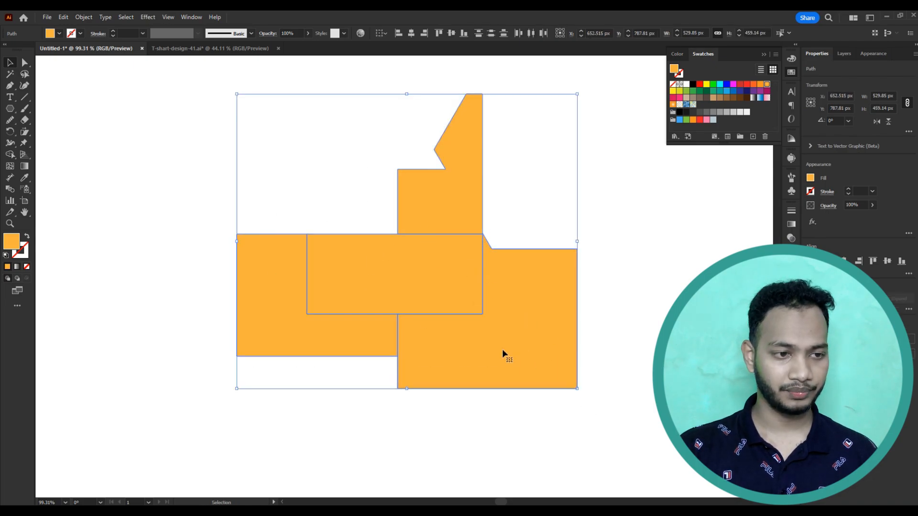
click(10, 157)
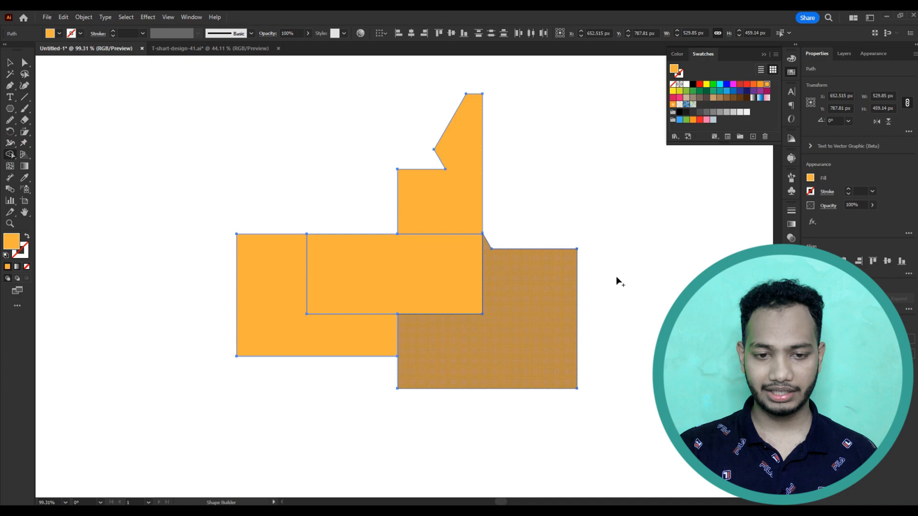
mouse_move(529, 302)
mouse_down()
mouse_move(434, 279)
mouse_move(456, 282)
mouse_up()
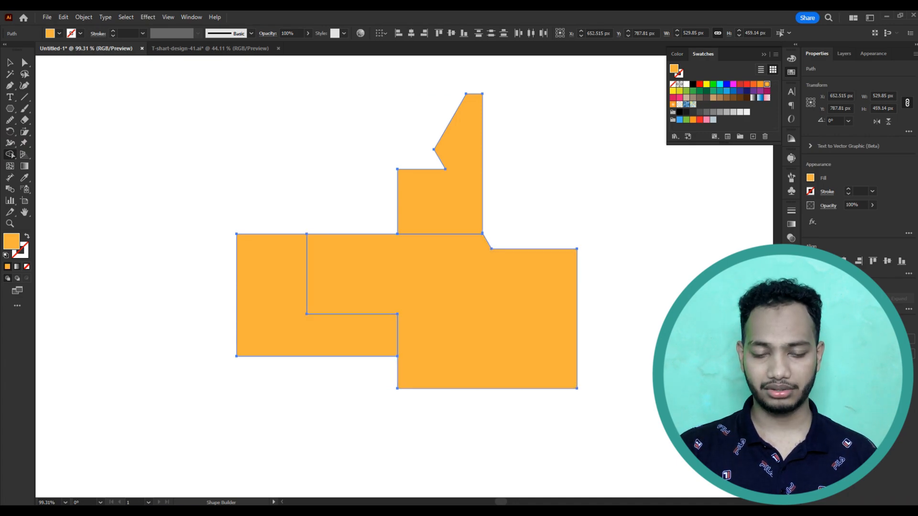
key(ctrl+z)
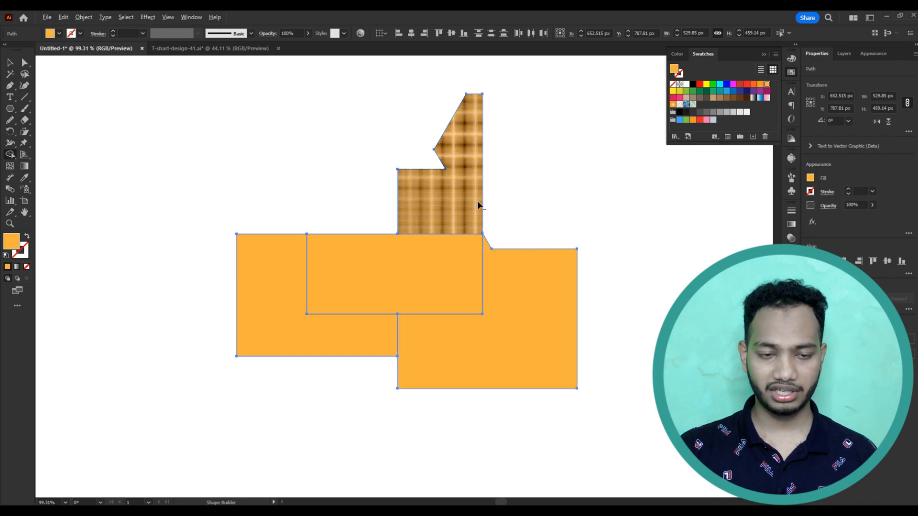
drag(500, 191, 336, 193)
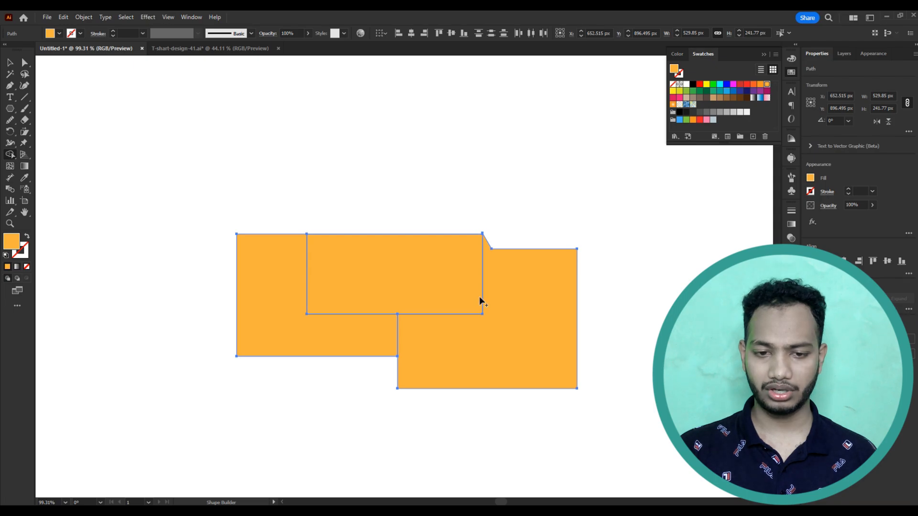
click(424, 268)
click(544, 269)
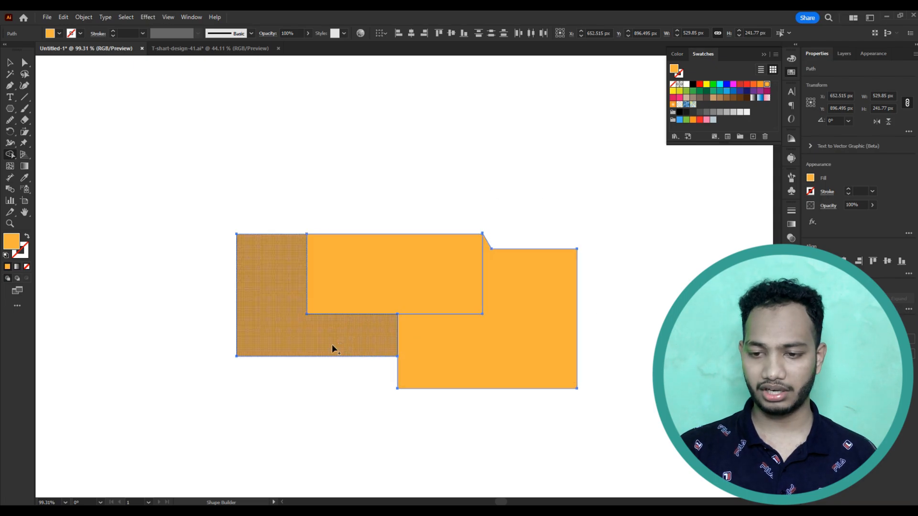
click(283, 331)
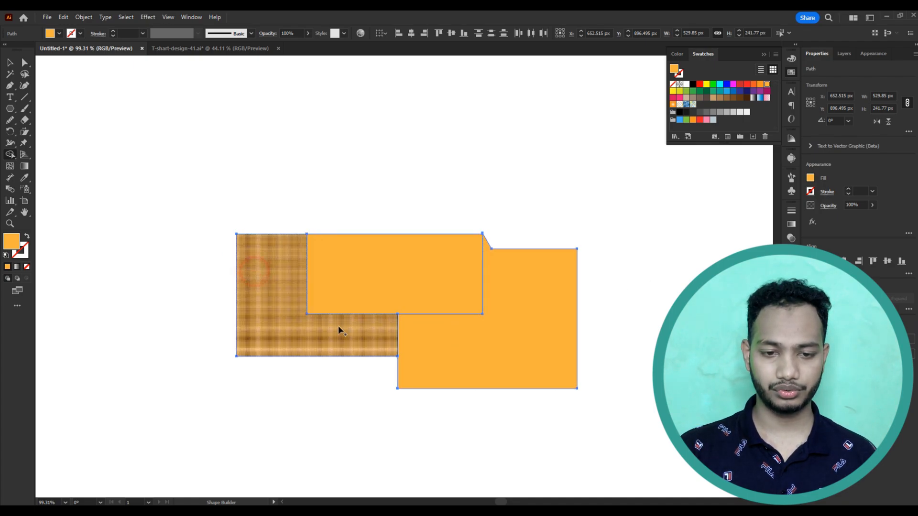
Delete the remaining left L-shaped, right and centre orange pieces with the Shape Builder tool
alt+click(306, 319)
alt+click(482, 348)
alt+click(435, 277)
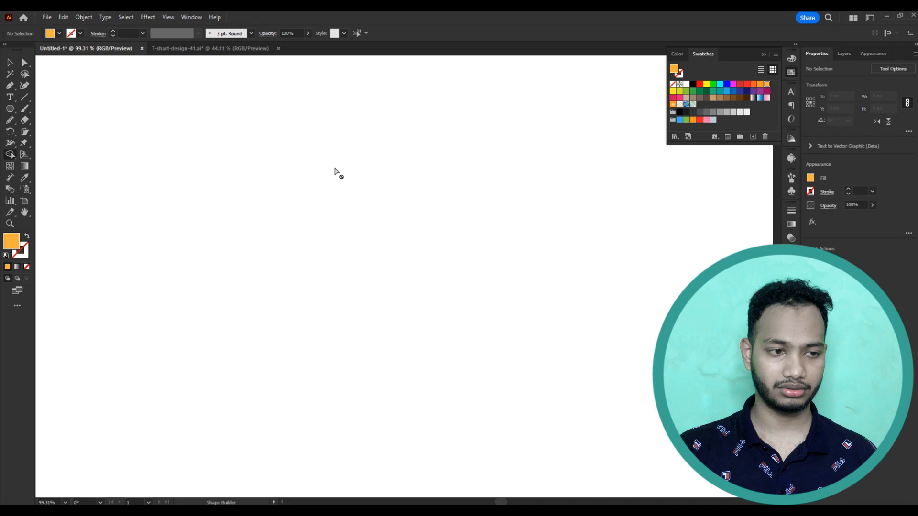
Choose the Live Paint Bucket, then draw three hexagons with the Polygon tool in a descending diagonal, about 124, 192 and 186 px wide
click(10, 156)
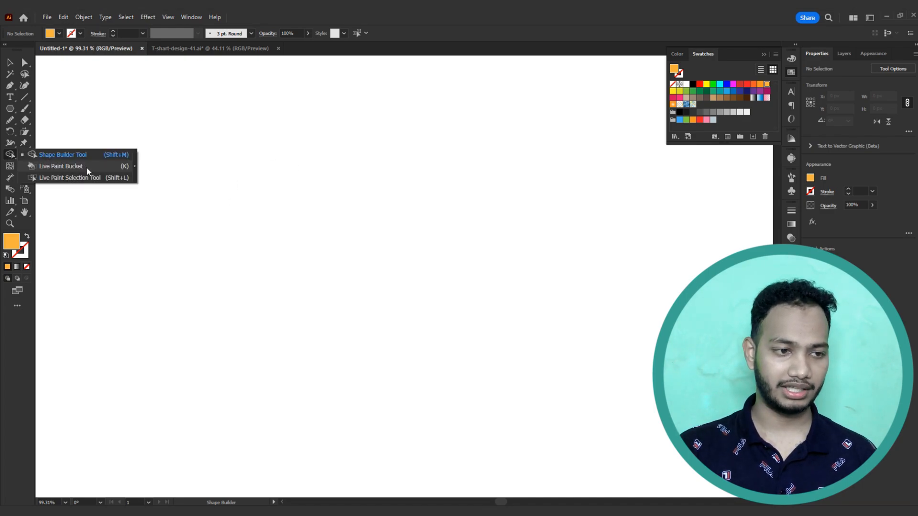
click(88, 170)
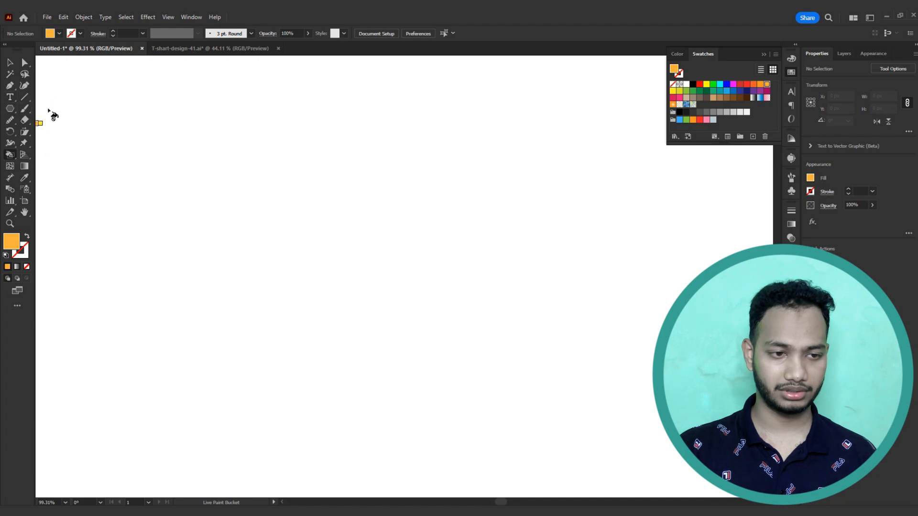
alt+click(9, 109)
drag(137, 151, 180, 184)
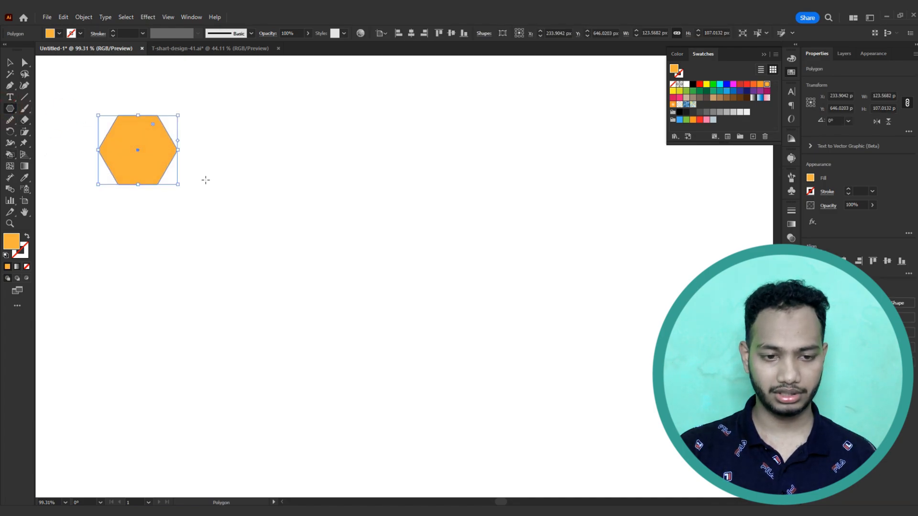
drag(242, 204, 286, 252)
drag(359, 278, 398, 322)
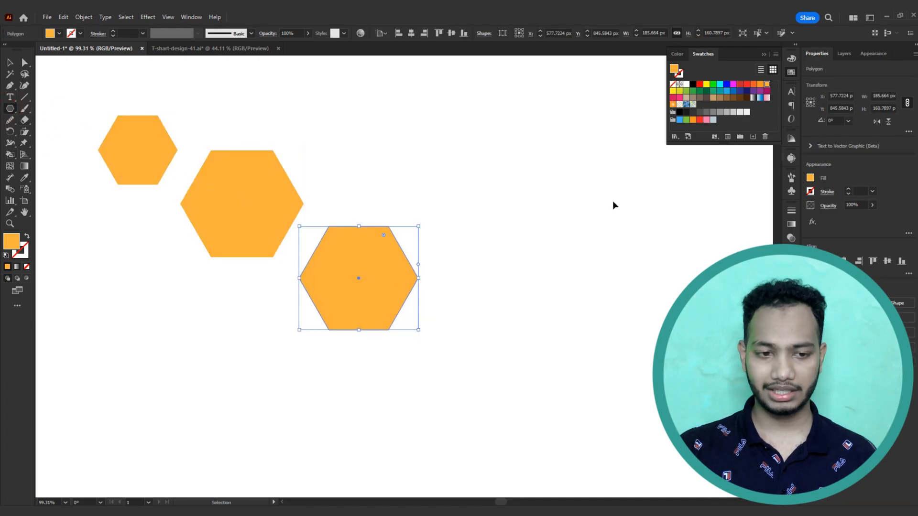
Fill the lowest hexagon with orange and the middle hexagon with red
click(754, 84)
ctrl+click(242, 194)
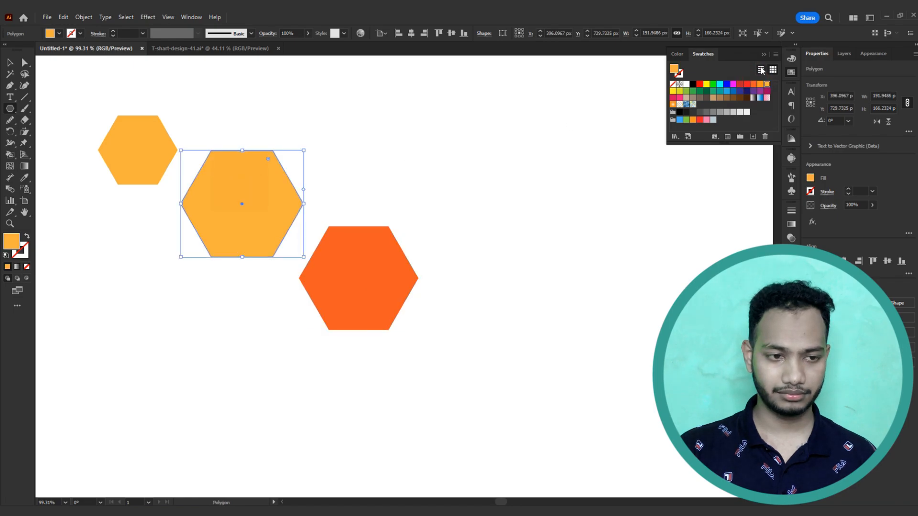
click(740, 85)
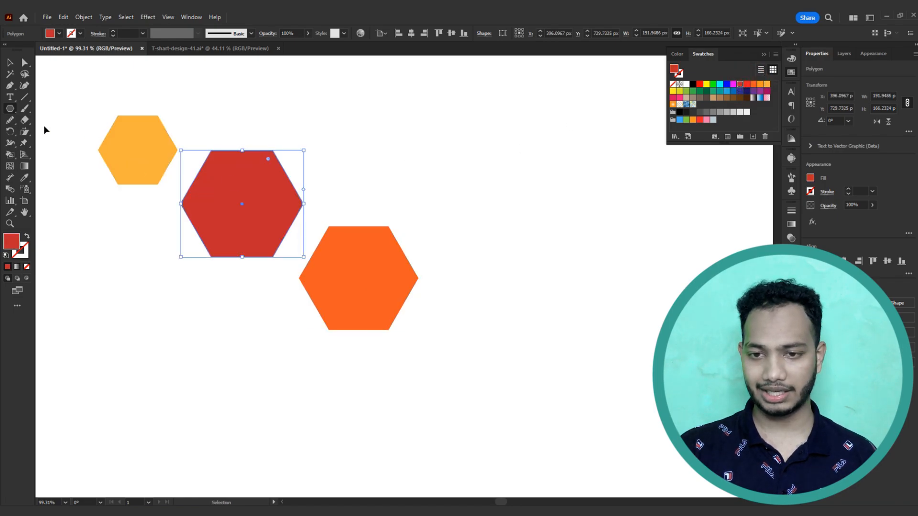
Select all three hexagons, fill them with light gray, and clear the selection
drag(53, 116, 425, 361)
click(746, 112)
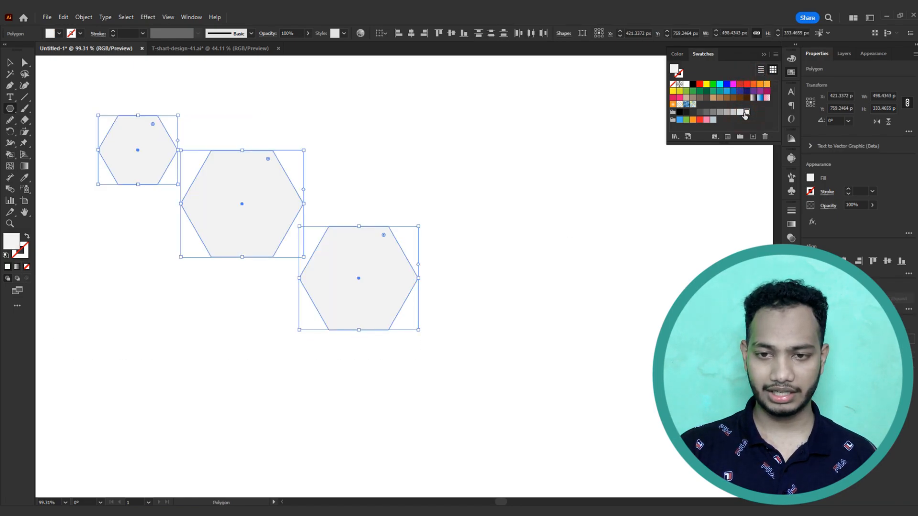
click(733, 111)
key(v)
click(472, 184)
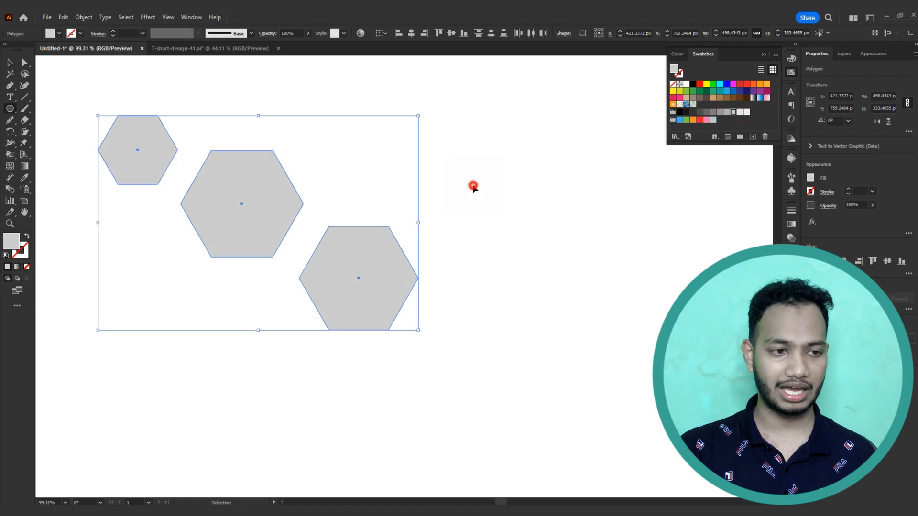
Set the fill to orange and paint the smallest, uppermost hexagon with the Live Paint Bucket
click(753, 85)
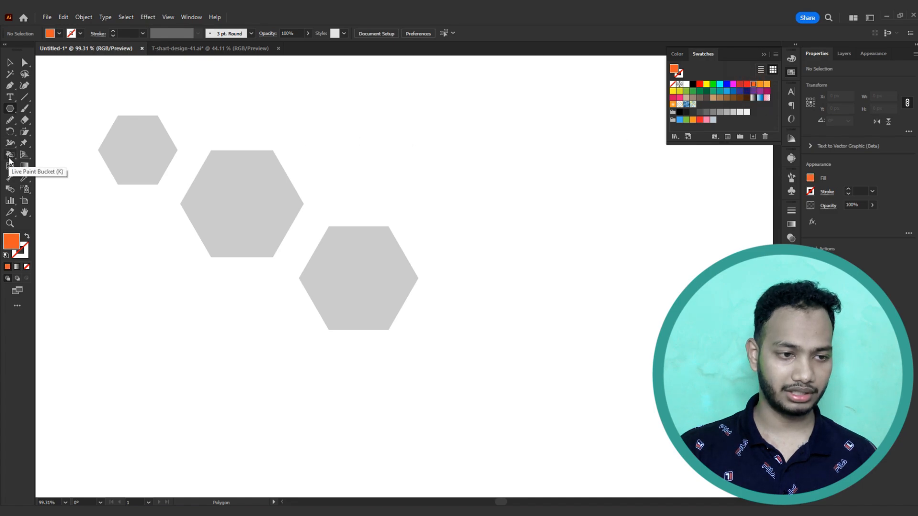
drag(10, 154, 57, 166)
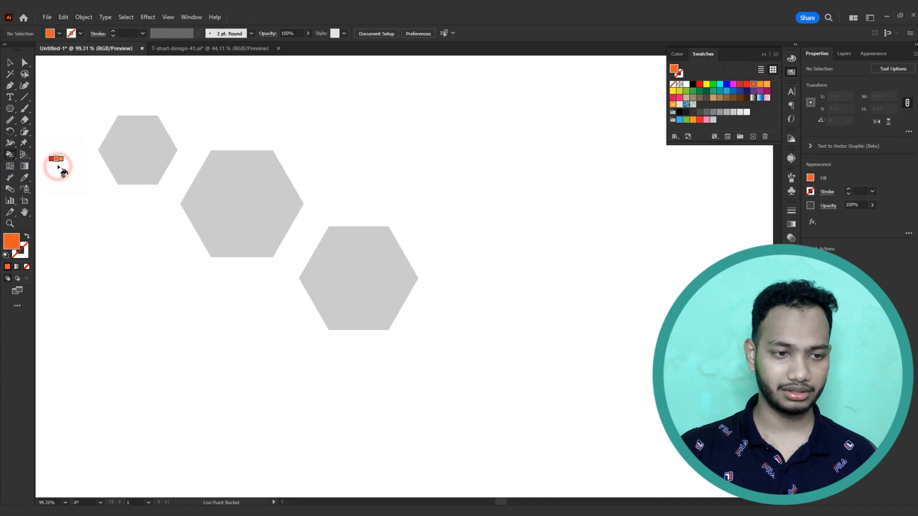
click(133, 159)
click(138, 146)
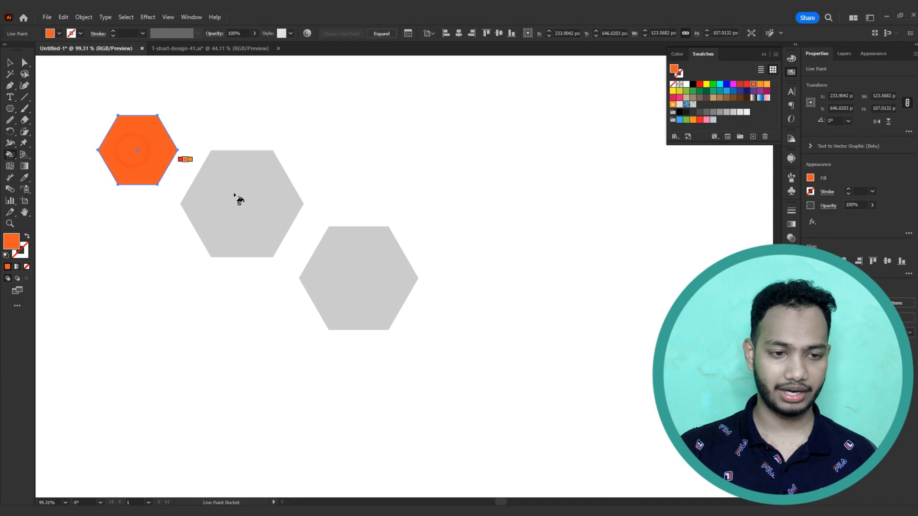
Select the middle hexagon, set the fill to blue, and paint it with the Live Paint Bucket
click(242, 211)
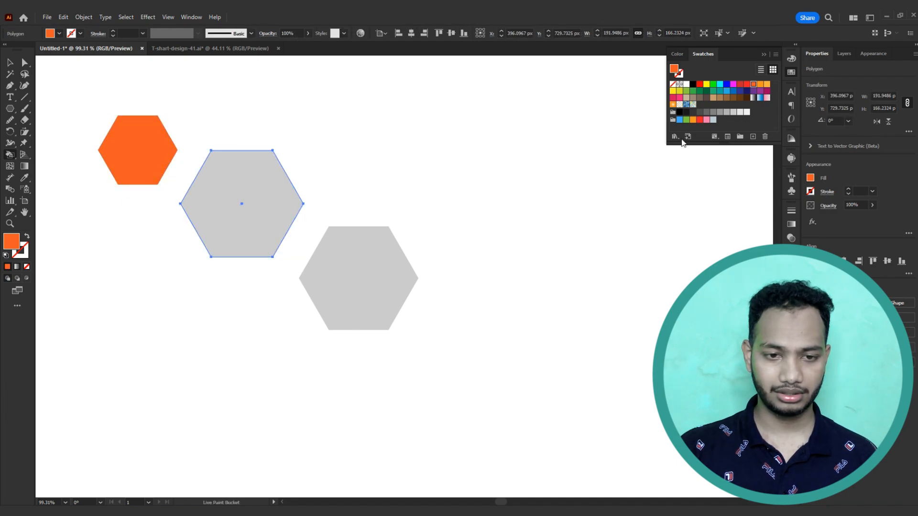
click(747, 84)
click(735, 90)
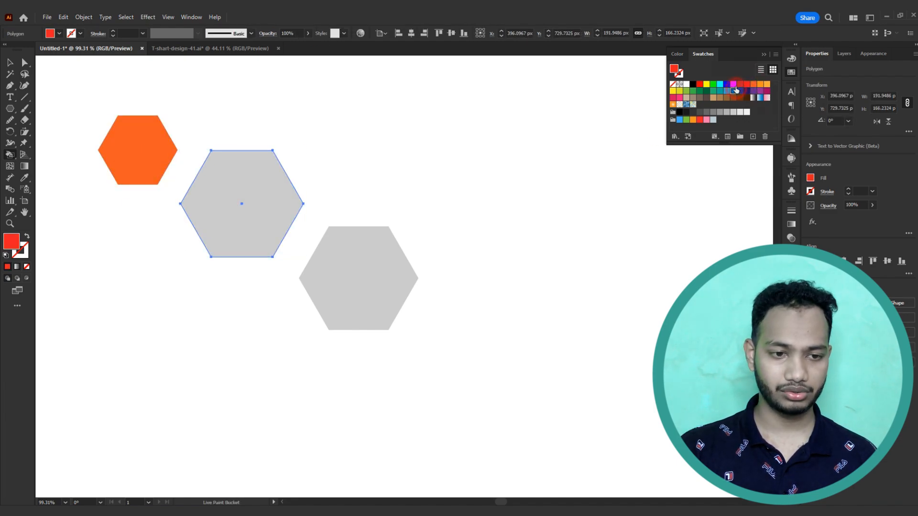
click(247, 205)
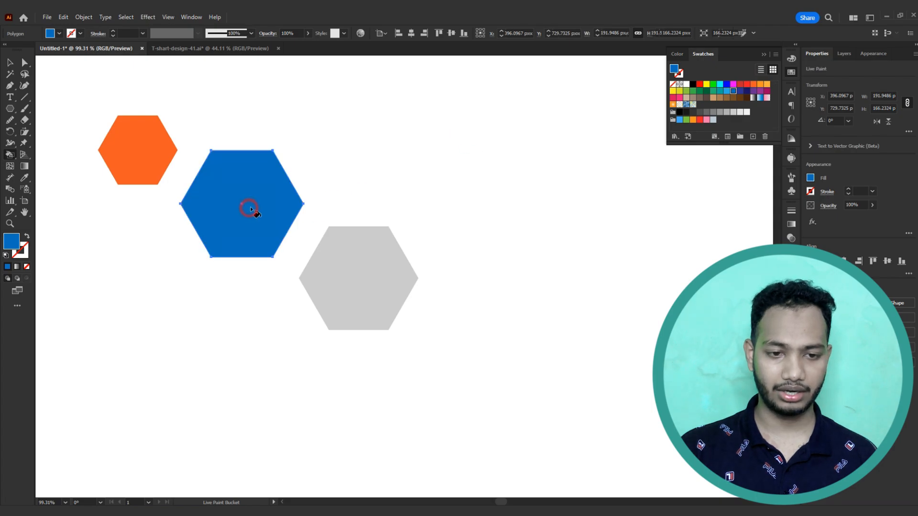
Select the lowest gray hexagon as the target for Live Paint
ctrl+click(352, 270)
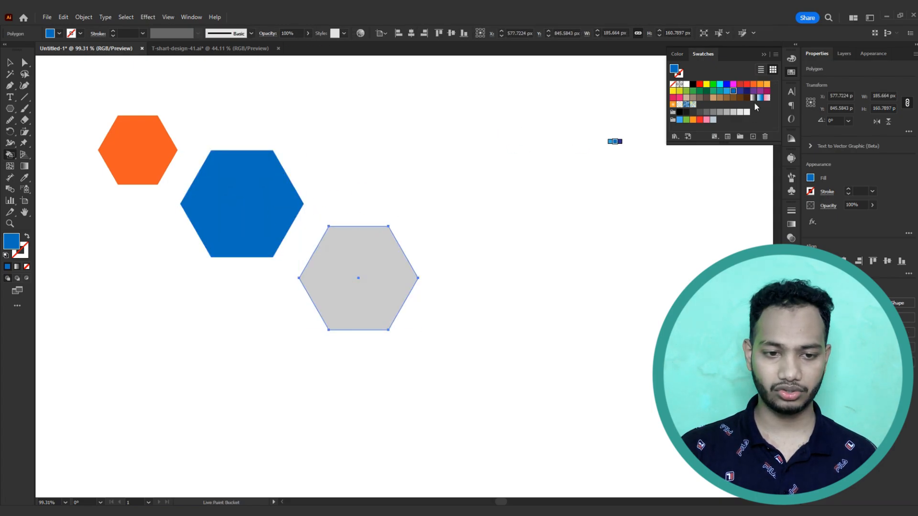